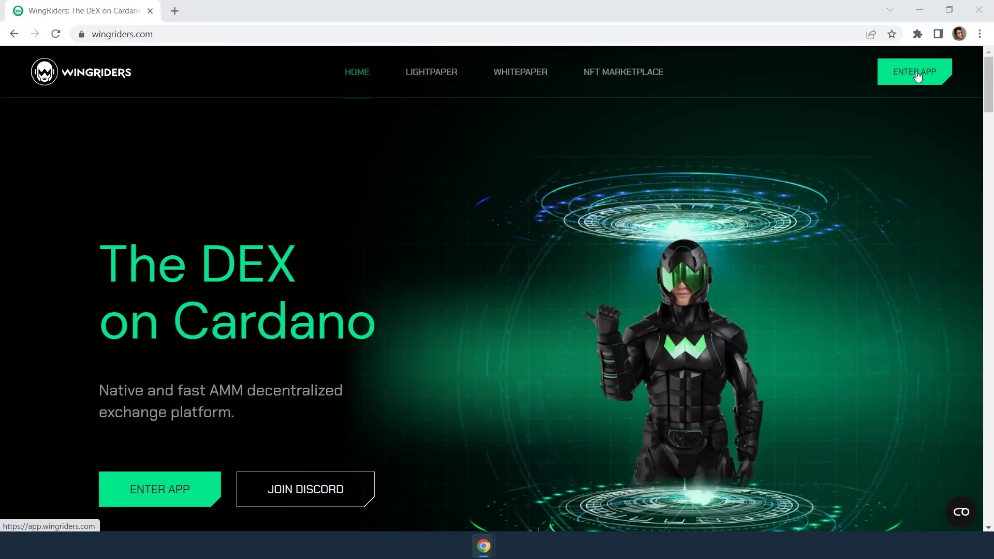
# - Enter the WingRiders trading app from the home page
pyautogui.click(916, 72)
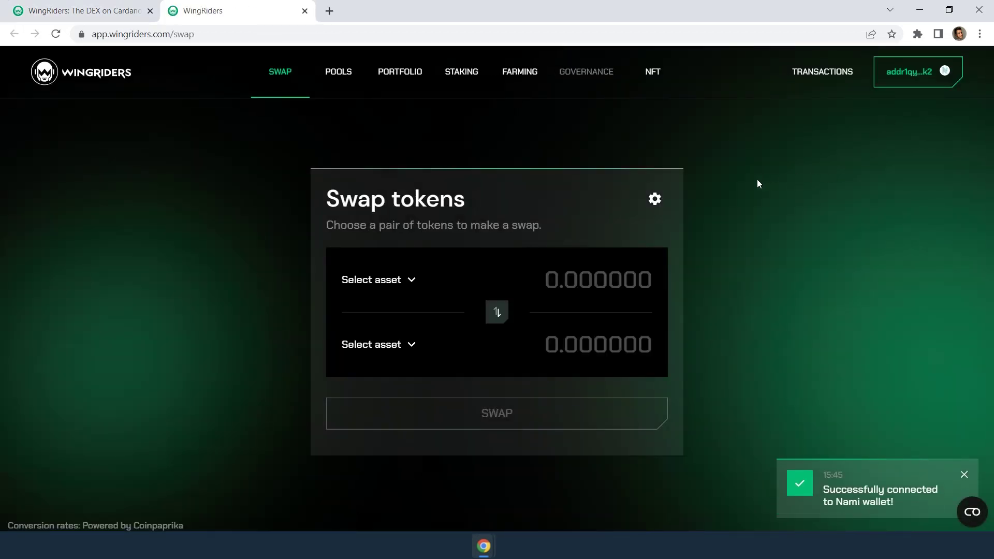
# - Glance at the Select asset list, then confirm Staking shows no liquidity in ADA pools
pyautogui.click(414, 284)
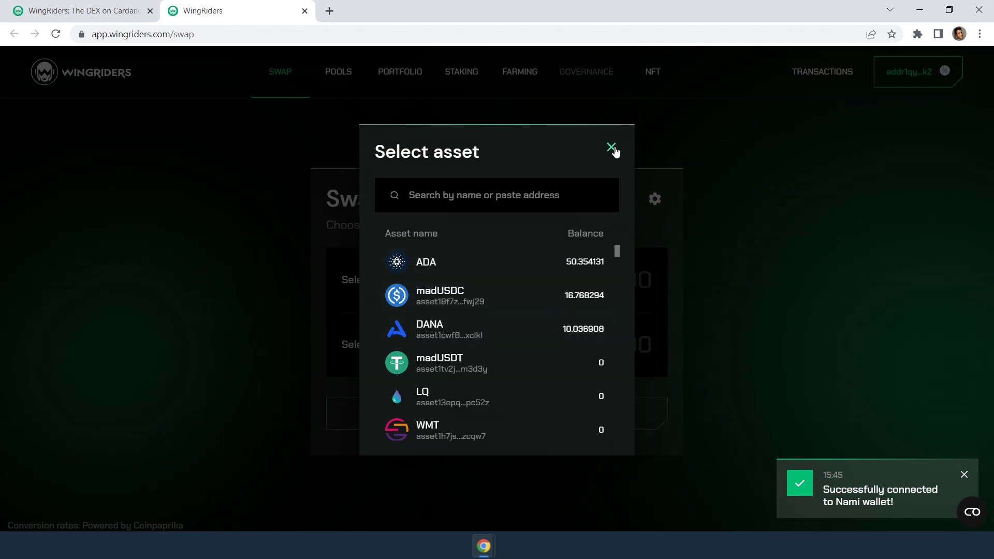
pyautogui.click(614, 149)
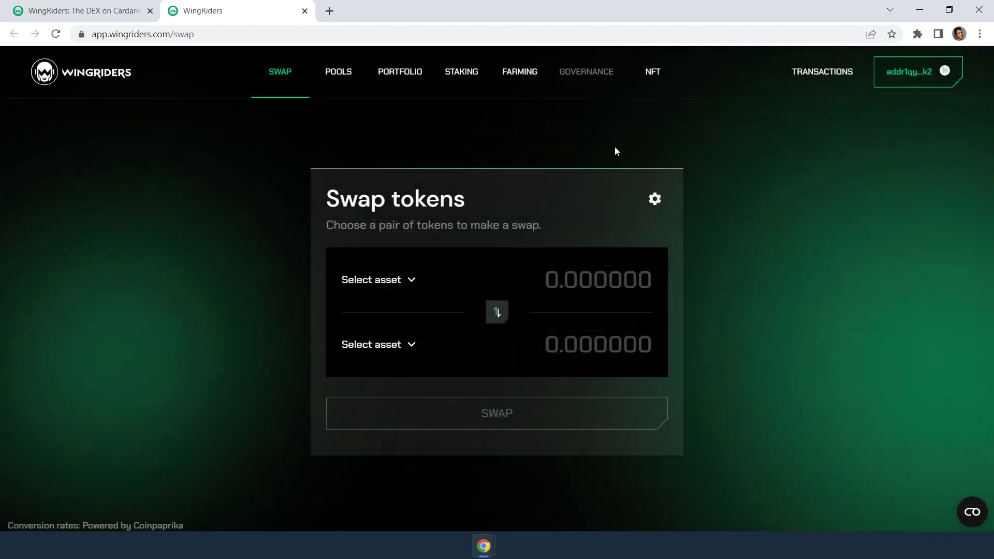
pyautogui.click(463, 75)
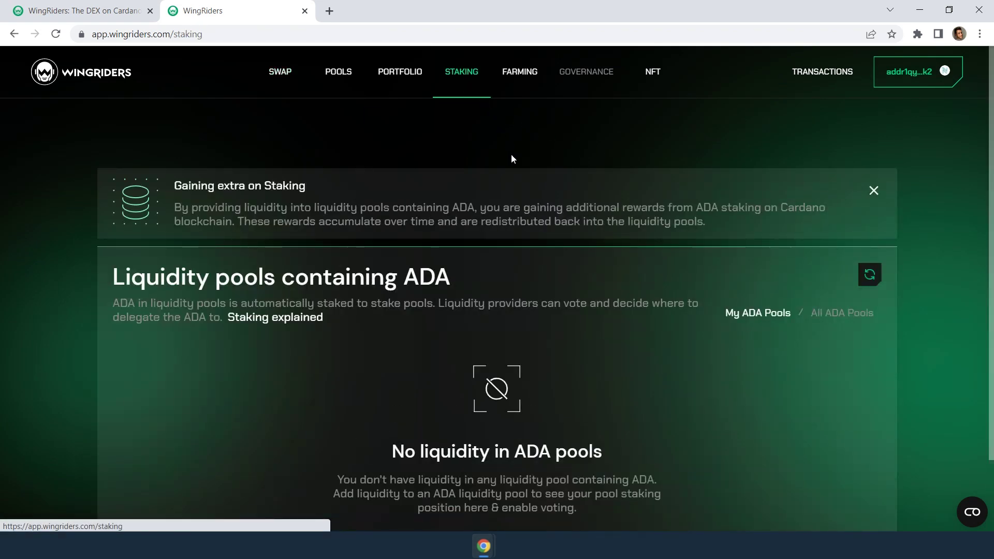
pyautogui.scroll(-1, 512, 155)
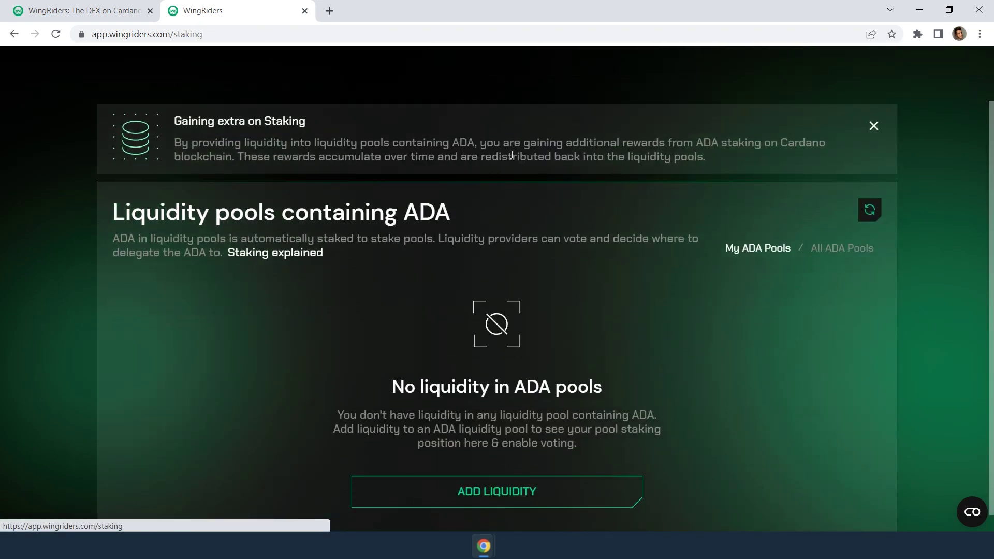
pyautogui.scroll(1, 511, 155)
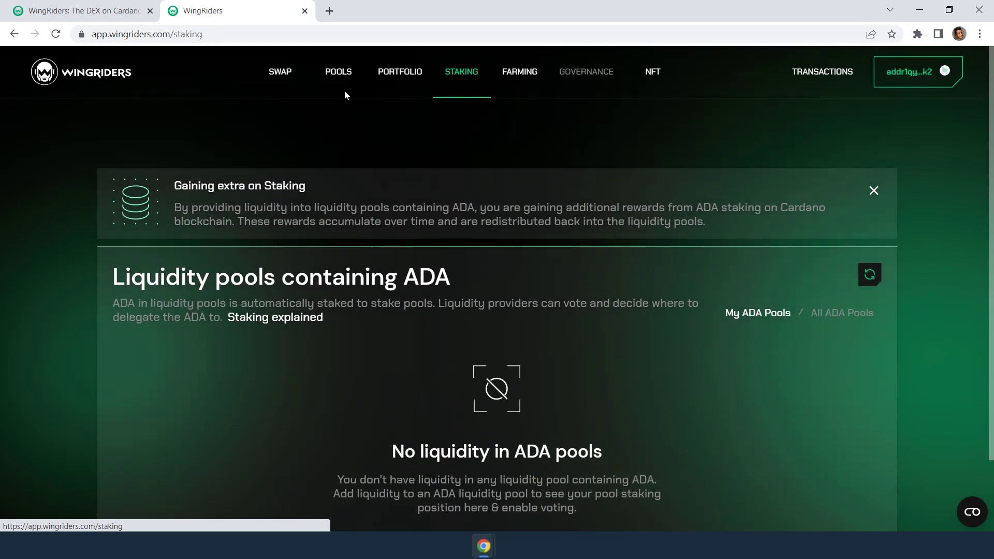
# - Find the ADA / madUSDC row in Pools and open its Add liquidity dialog
pyautogui.click(336, 75)
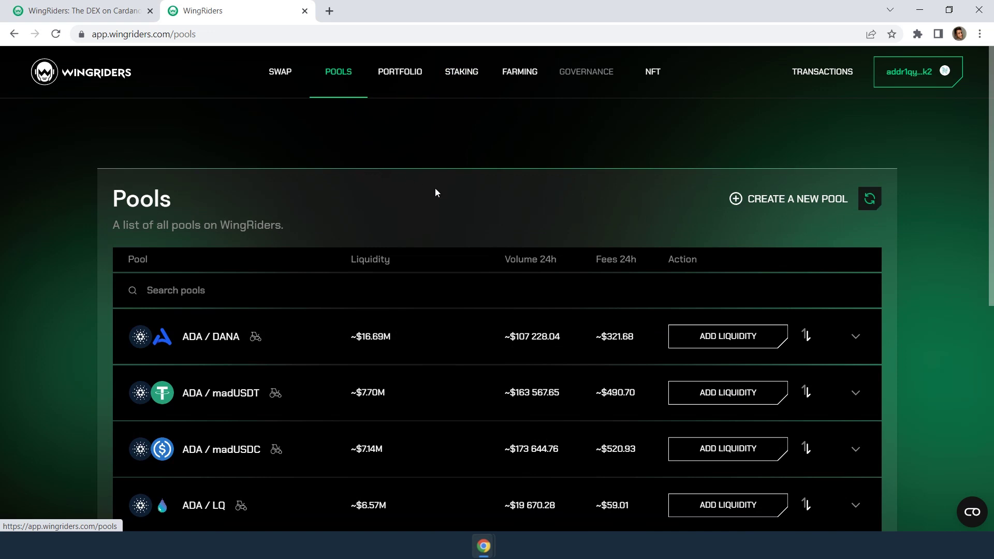
pyautogui.scroll(-1, 471, 207)
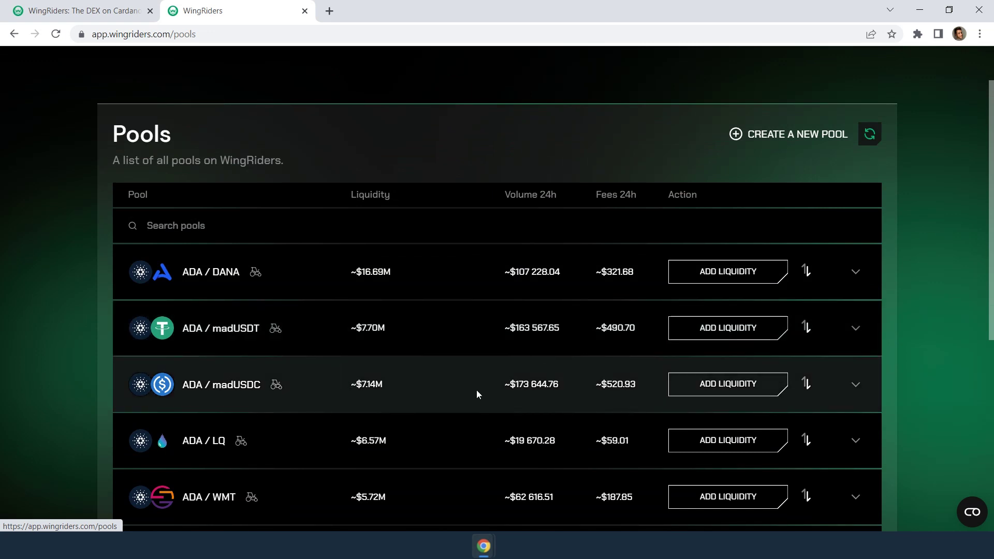
pyautogui.click(739, 389)
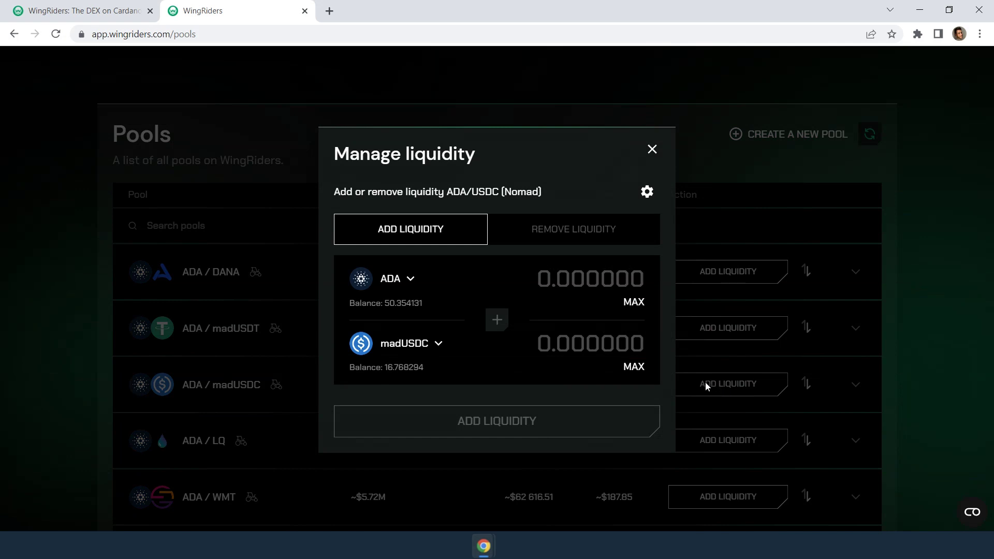
# - Enter 20 ADA, then use MAX to deposit 16.768294 madUSDC with 19.930094 ADA
pyautogui.click(609, 277)
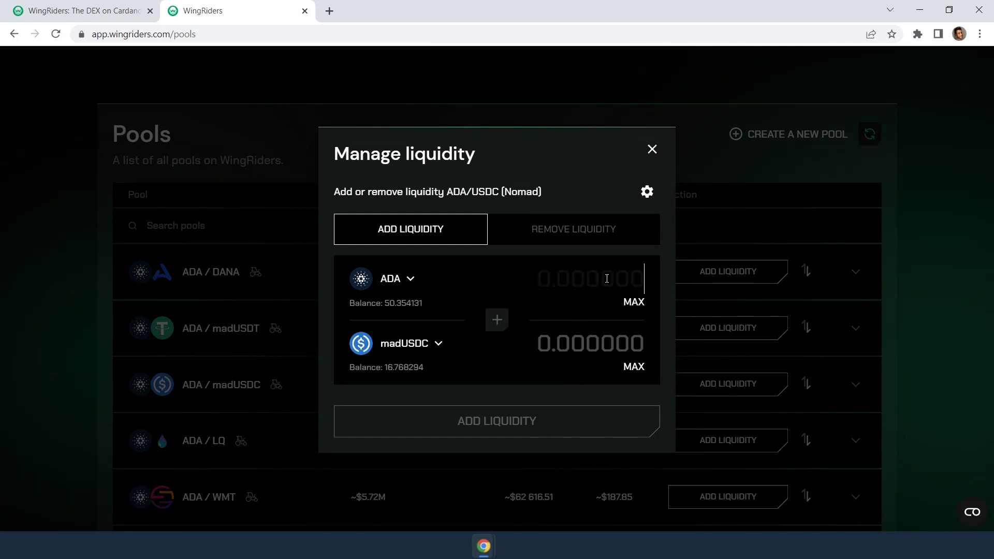
pyautogui.write('20')
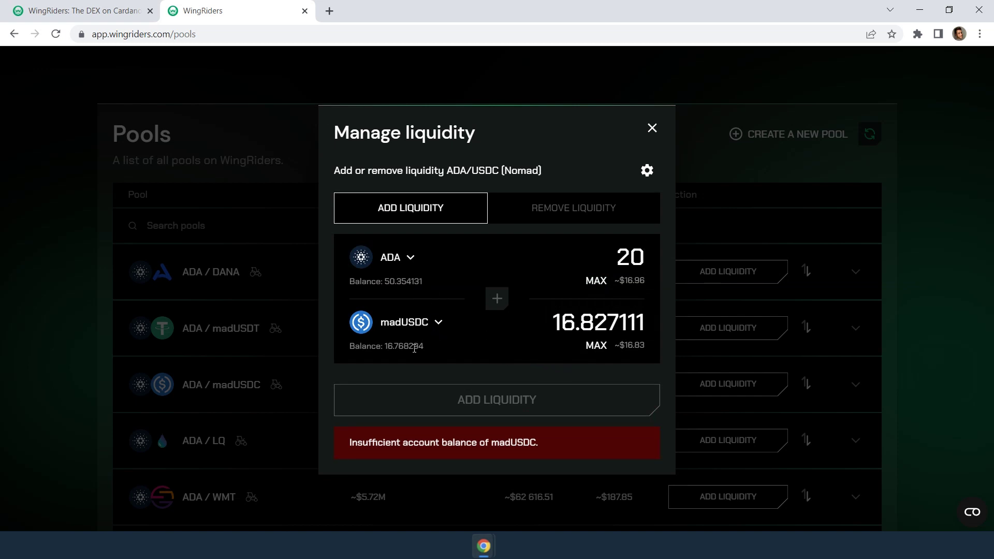
pyautogui.click(601, 352)
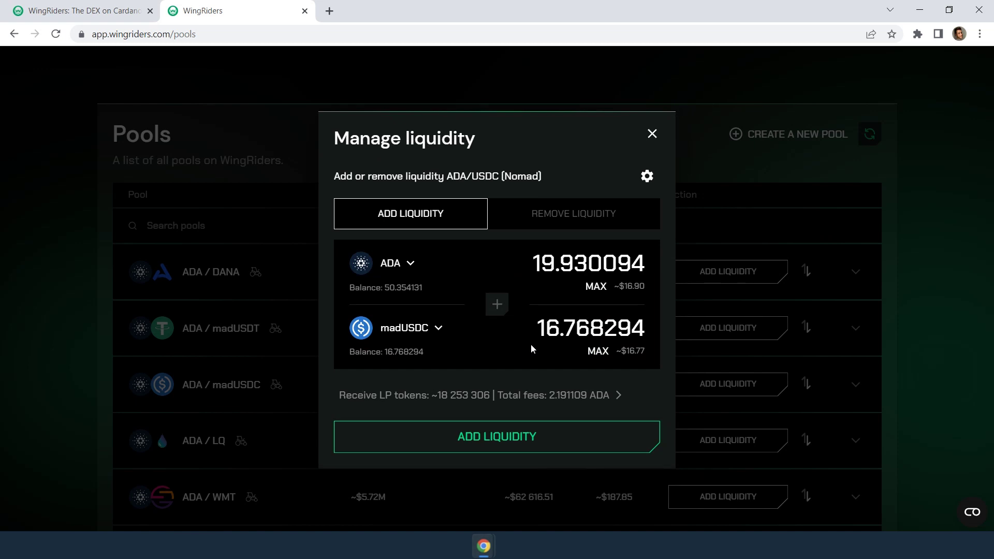
# - Check the 0.5% slippage setting and LP token fee breakdown, then proceed to confirmation
pyautogui.click(646, 177)
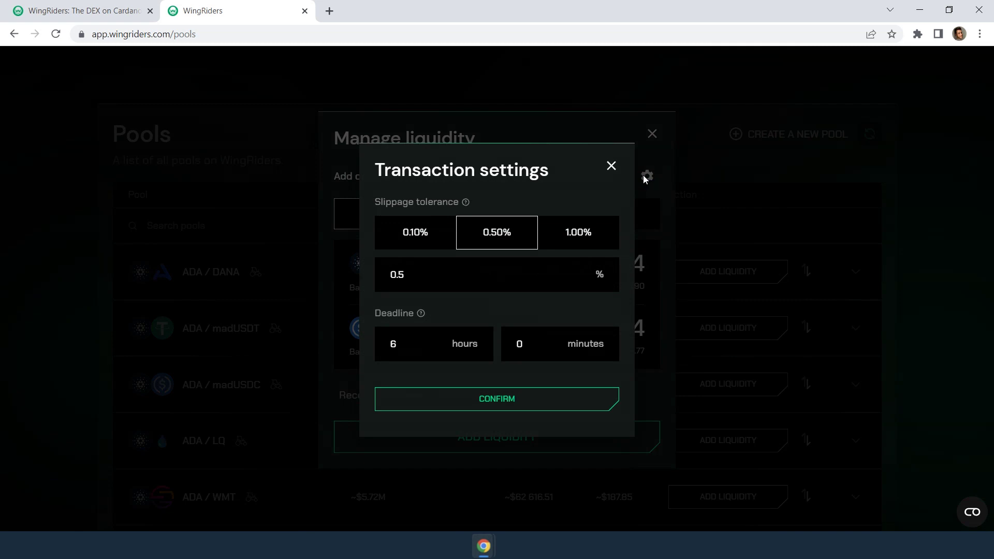
pyautogui.click(611, 166)
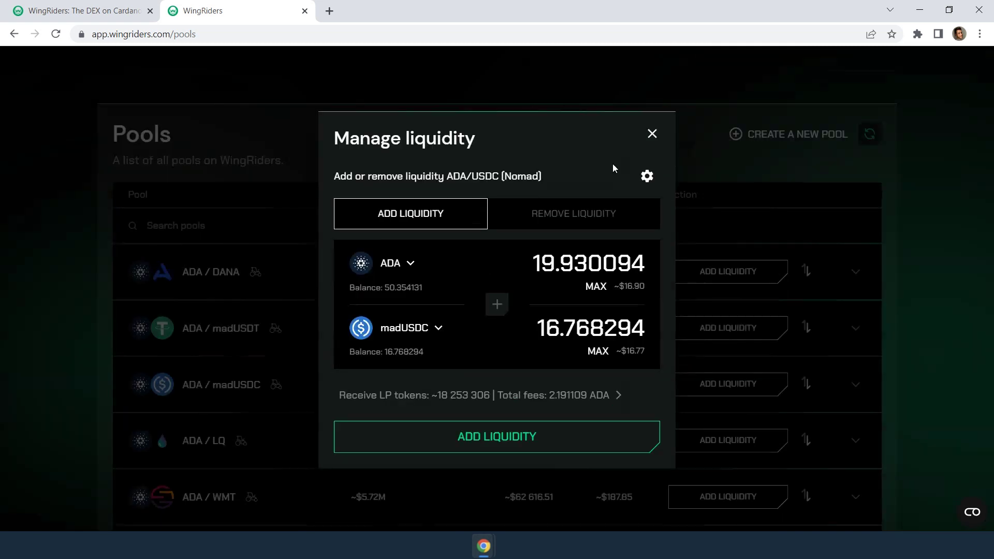
pyautogui.click(618, 396)
pyautogui.scroll(-2, 618, 394)
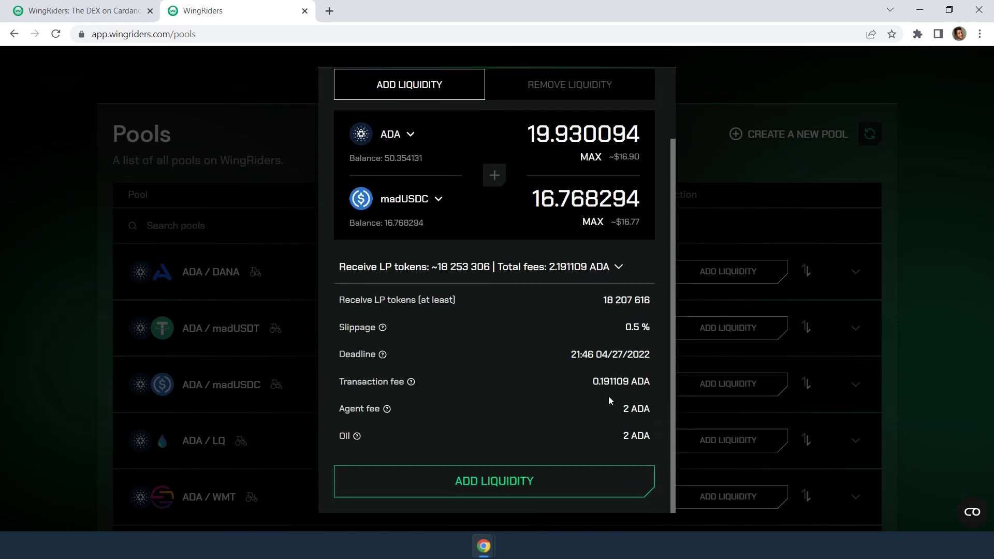
pyautogui.click(527, 484)
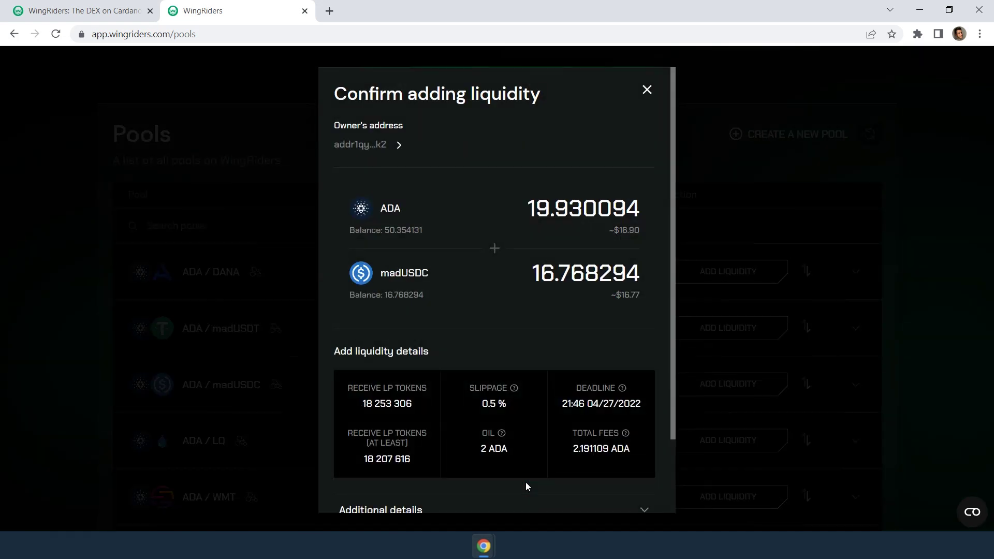
# - Review the additional transaction details and confirm adding the liquidity
pyautogui.scroll(-3, 530, 315)
pyautogui.click(638, 422)
pyautogui.scroll(-4, 604, 404)
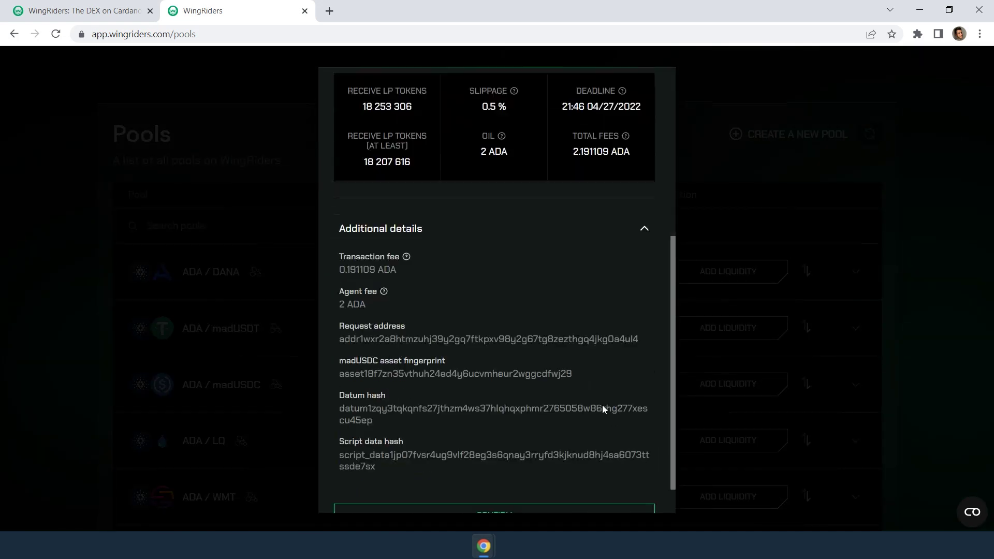
pyautogui.click(528, 477)
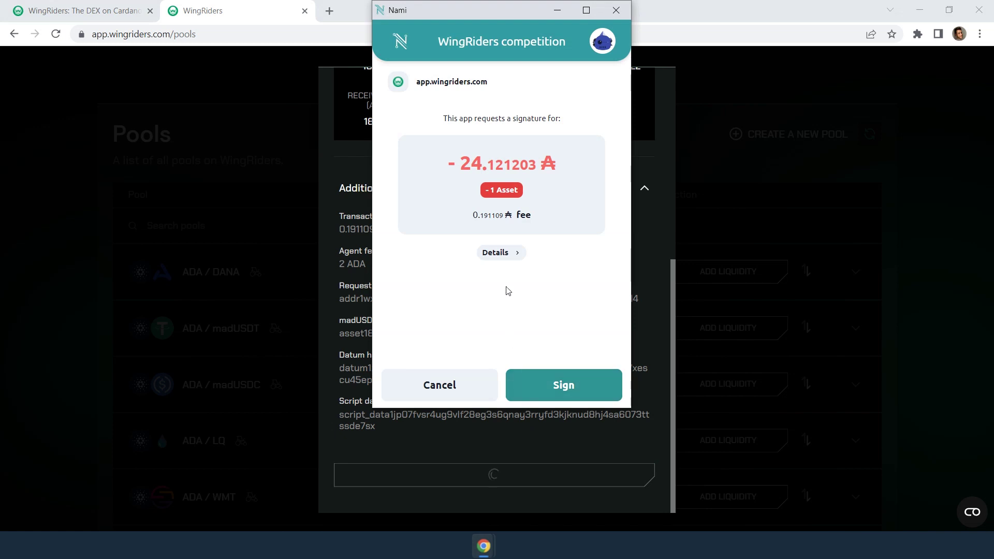
# - Sign the transaction in Nami with the wallet password and dismiss the success dialog
pyautogui.click(504, 253)
pyautogui.scroll(-2, 501, 253)
pyautogui.click(502, 384)
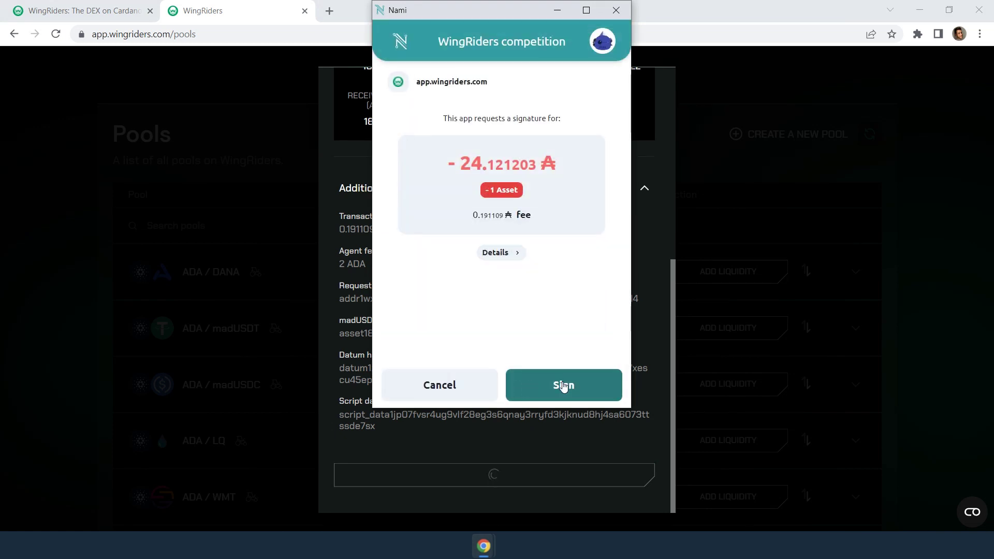
pyautogui.click(563, 384)
pyautogui.write('••••••••••')
pyautogui.click(564, 246)
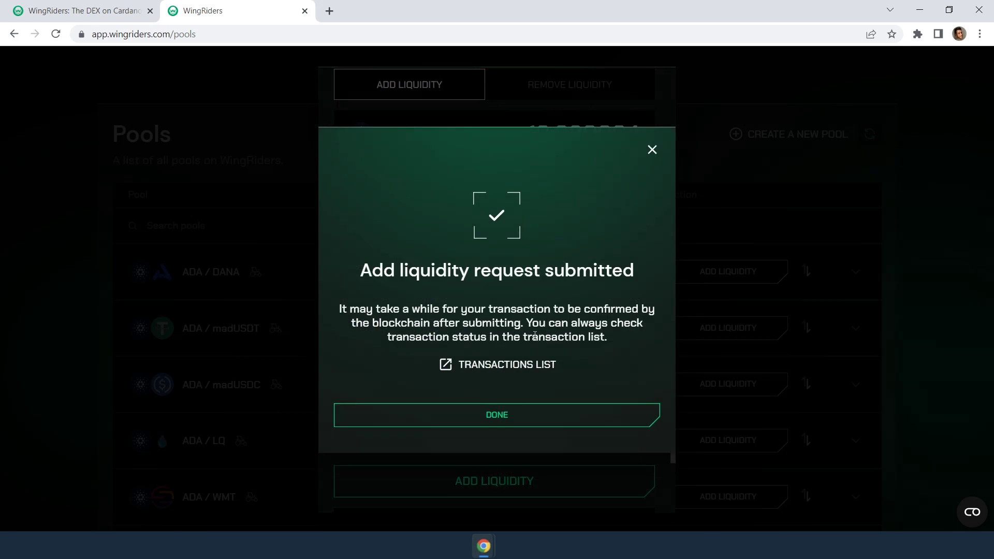
pyautogui.click(505, 417)
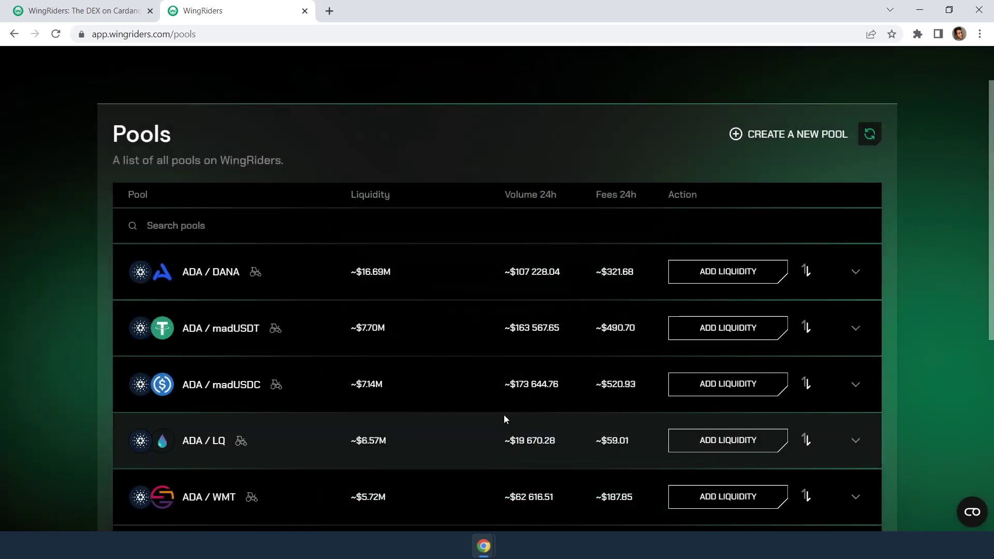
# - Open Transactions, cancel a started reclaim, and wait until Pending shows 0 with 7 completed
pyautogui.scroll(2, 504, 415)
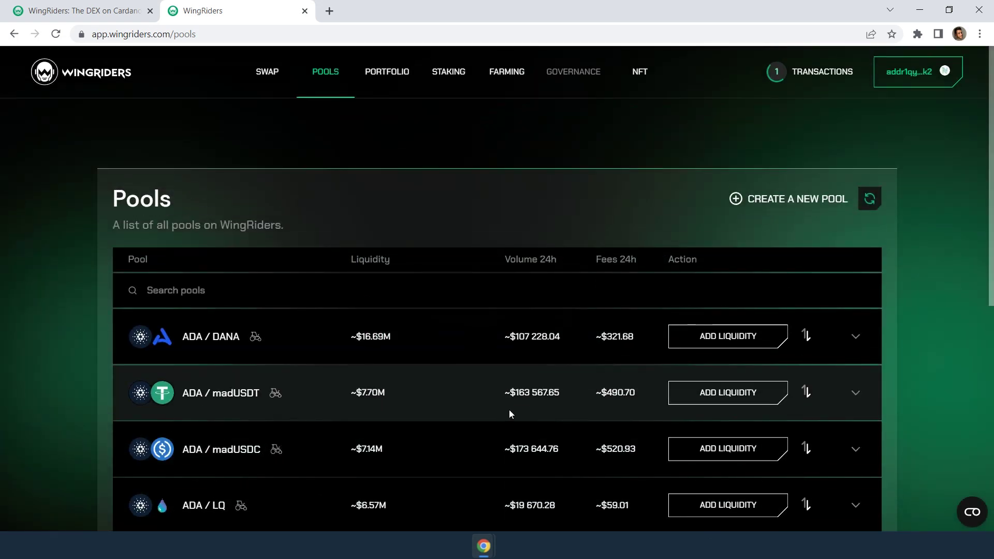
pyautogui.click(818, 77)
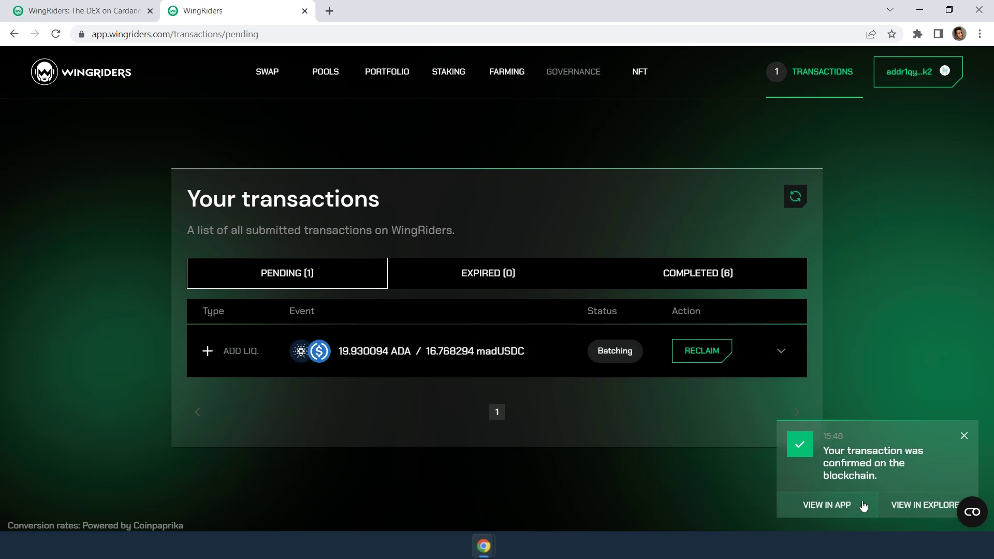
pyautogui.click(964, 438)
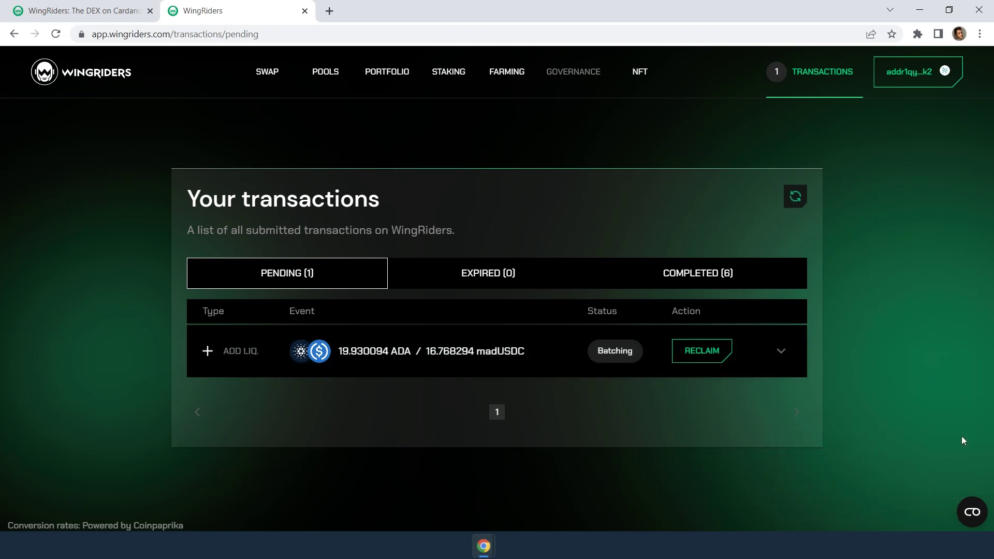
pyautogui.click(708, 356)
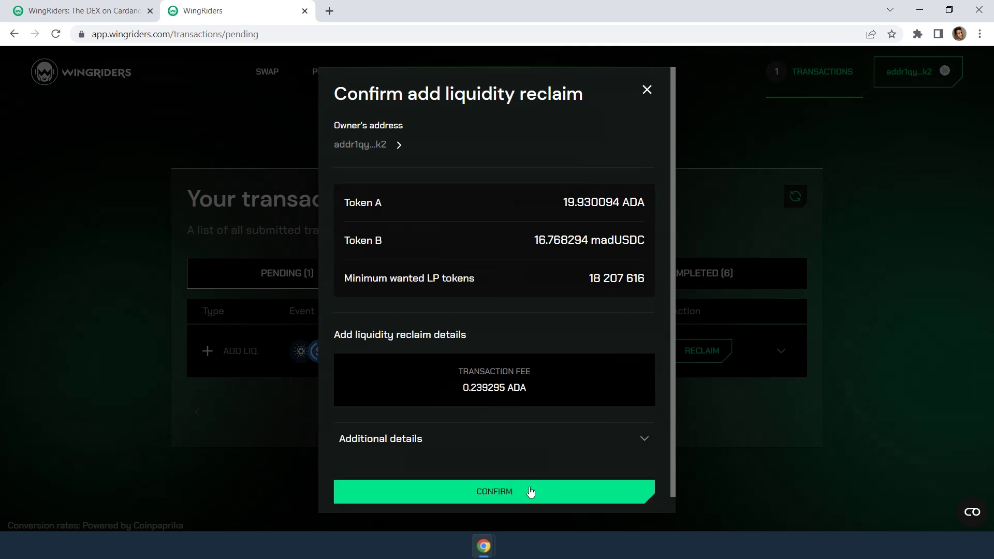
pyautogui.click(648, 90)
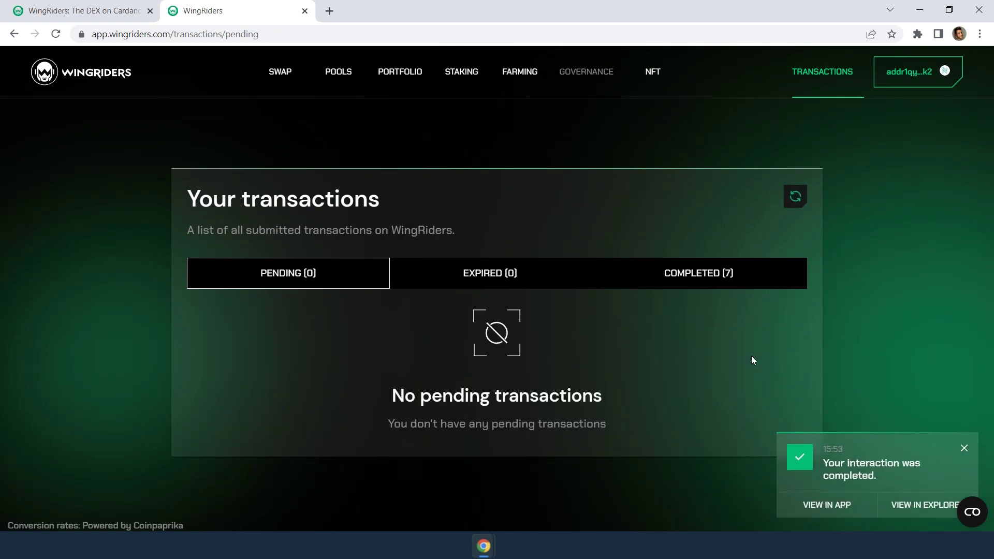
# - View the completed transaction, then open ADA/madUSDC staking pools showing 0 of 18 253 306 LP voted
pyautogui.click(817, 506)
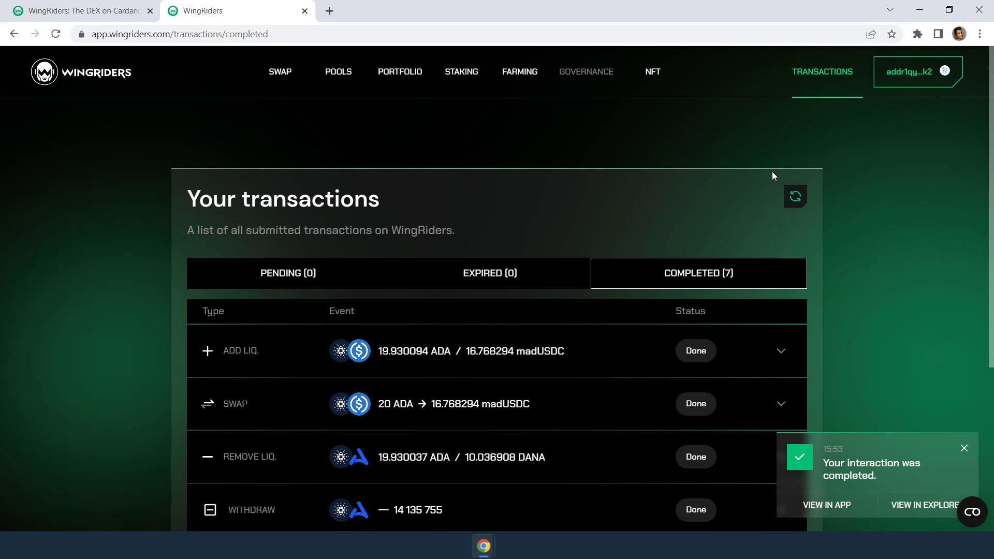
pyautogui.click(460, 75)
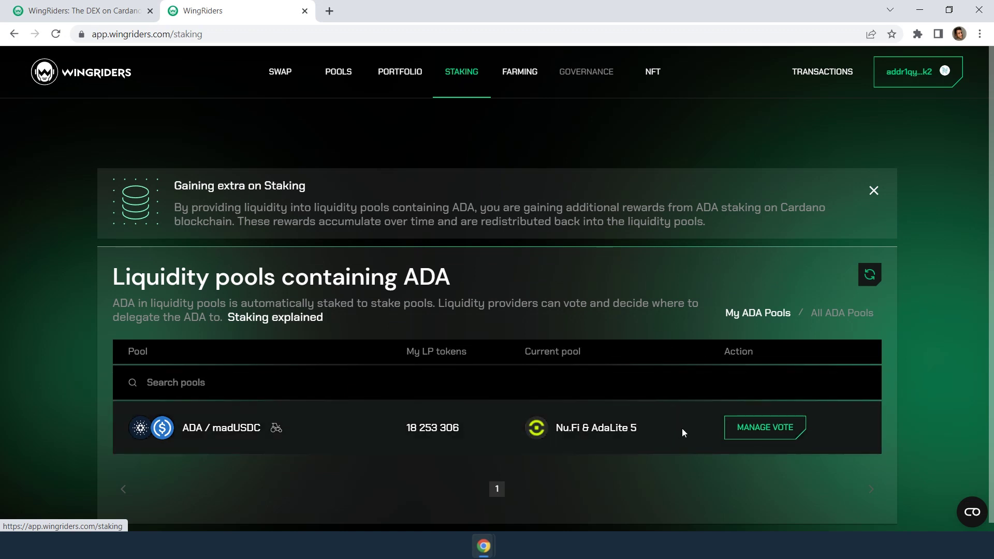
pyautogui.click(755, 427)
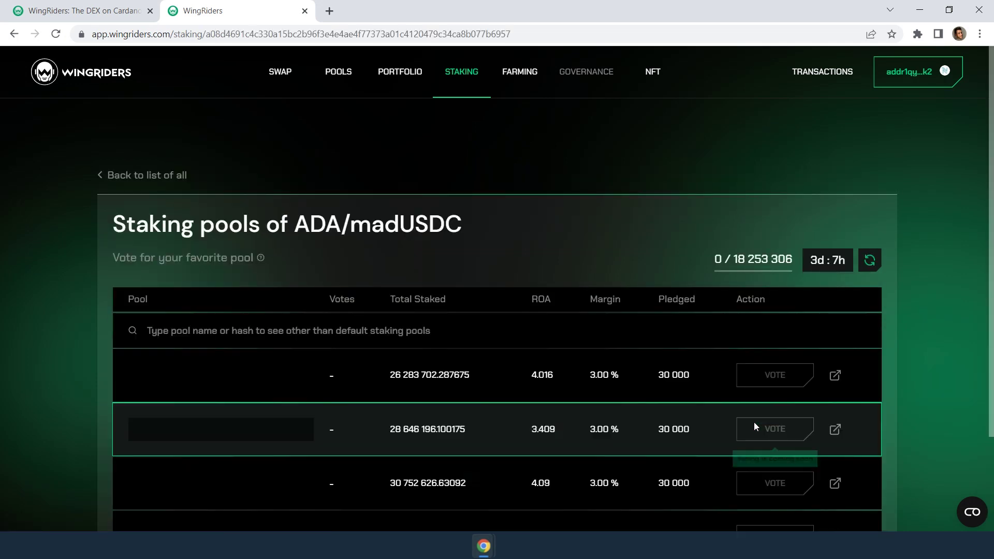
pyautogui.scroll(-2, 698, 377)
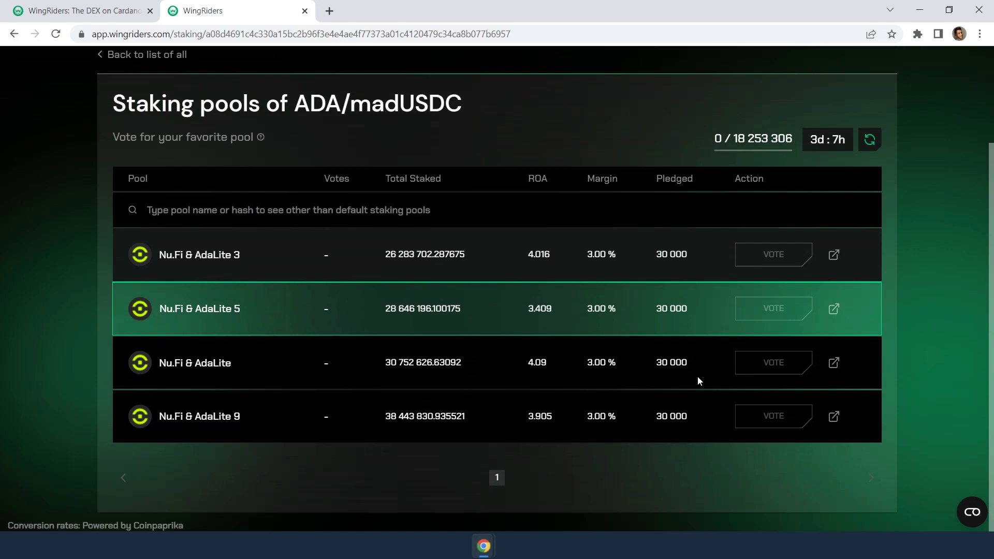
pyautogui.moveTo(755, 421)
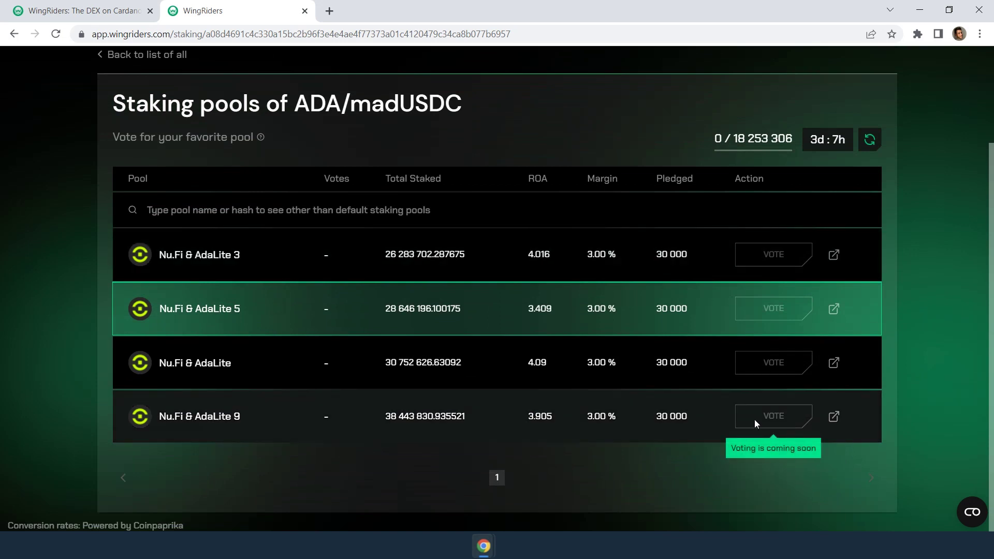
pyautogui.scroll(3, 754, 418)
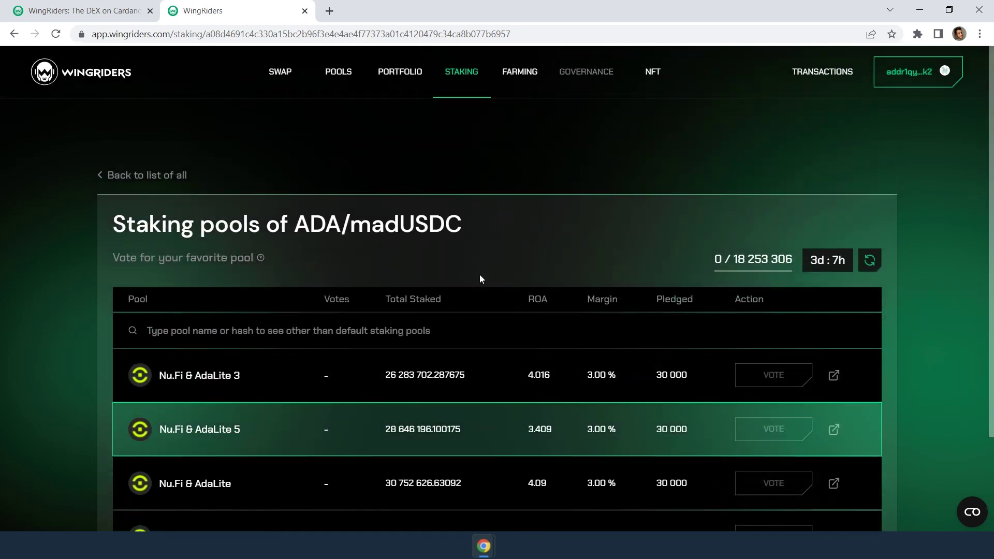
pyautogui.click(177, 179)
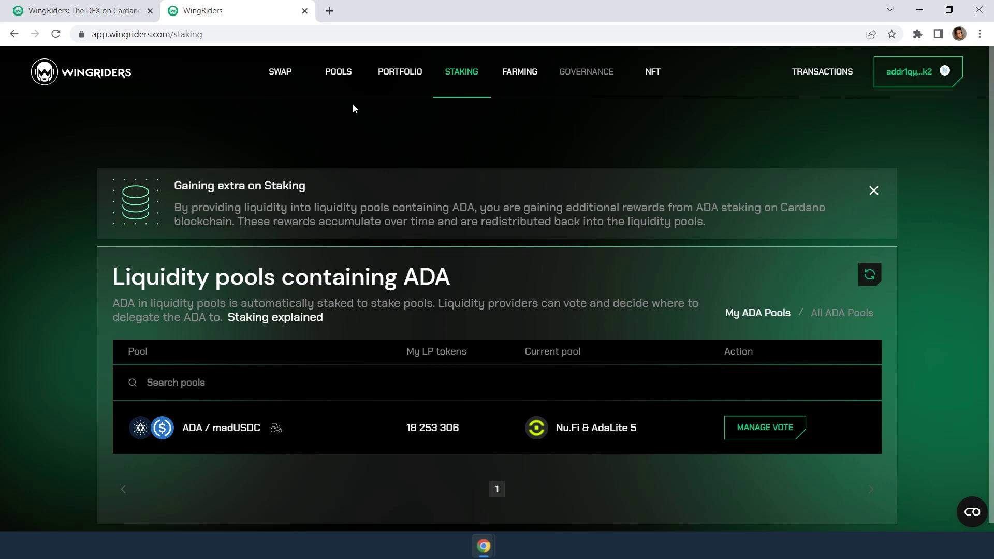
# - Reopen Pools and scroll to the ADA / madUSDC row, now offering Manage
pyautogui.click(338, 71)
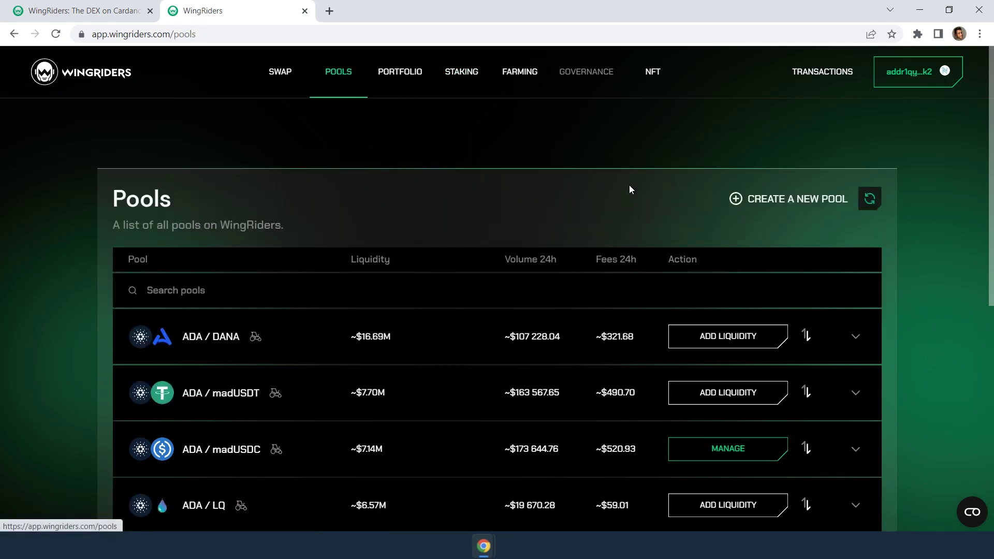
pyautogui.scroll(-1, 909, 422)
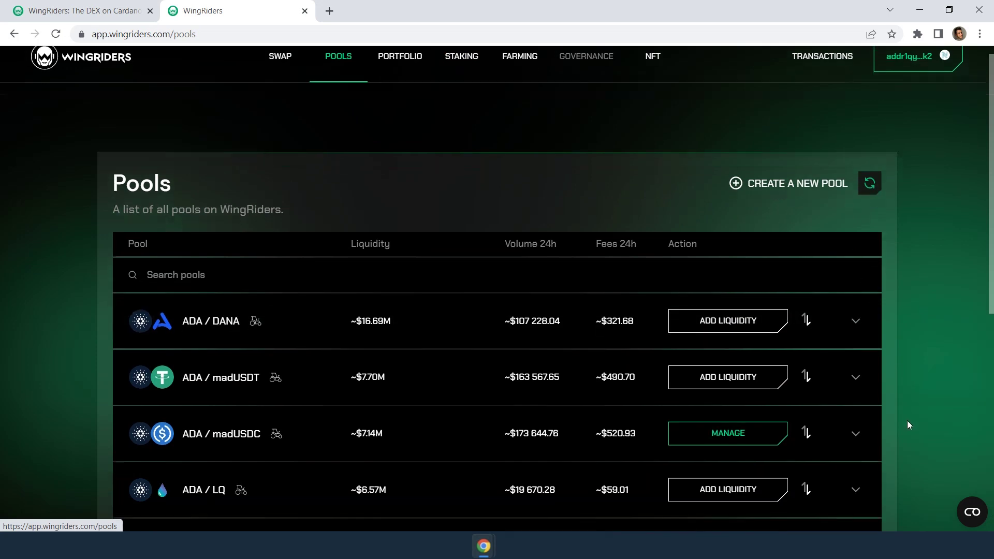